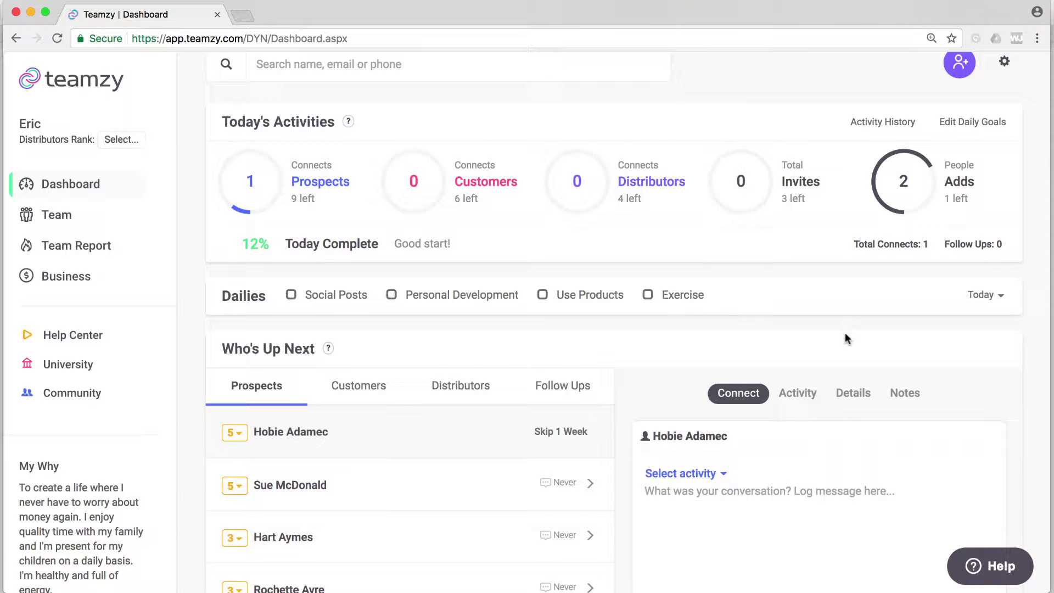
- Scroll to Who's Up Next and browse its Customers and Distributors lists
{"action": "scroll", "coordinate": [845, 337], "scroll_direction": "down", "scroll_amount": 1}
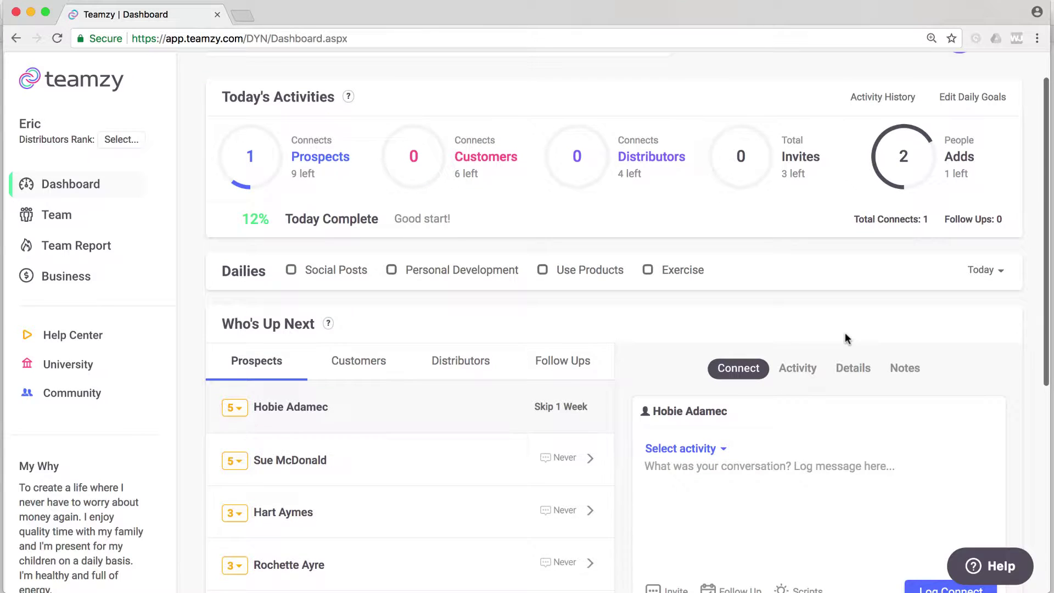
{"action": "left_click", "coordinate": [341, 370]}
{"action": "left_click", "coordinate": [461, 362]}
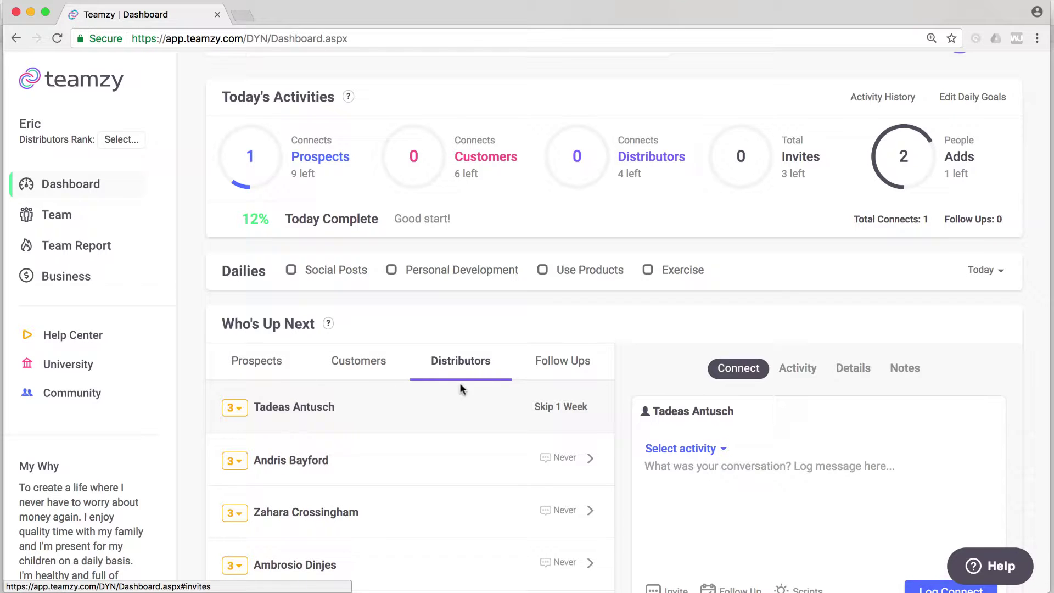
- Check the empty Follow Ups list, then go back to the Prospects list
{"action": "left_click", "coordinate": [571, 363]}
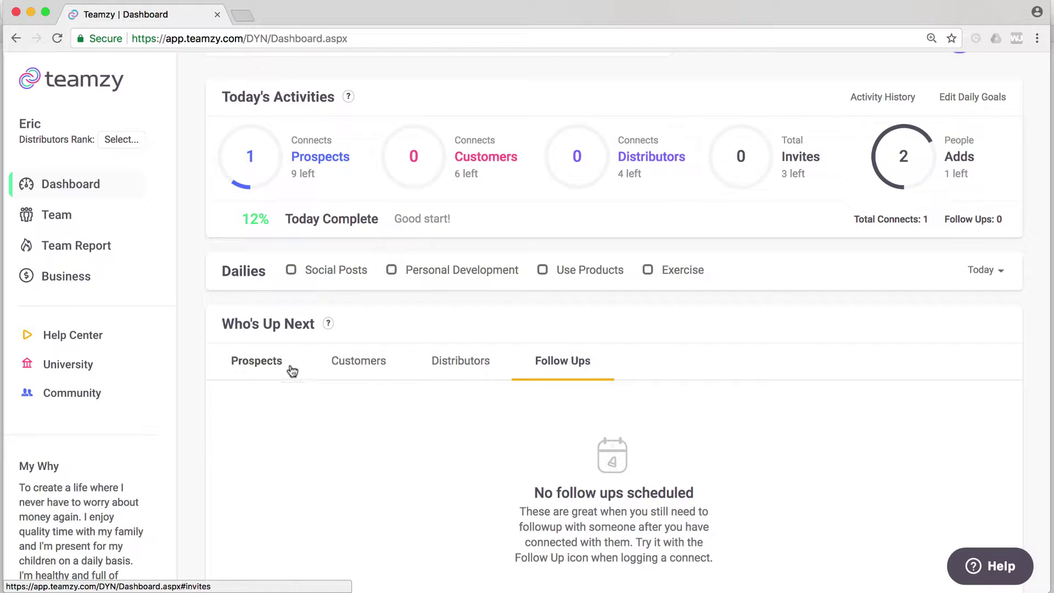
{"action": "left_click", "coordinate": [252, 363]}
{"action": "scroll", "coordinate": [438, 376], "scroll_direction": "down", "scroll_amount": 3}
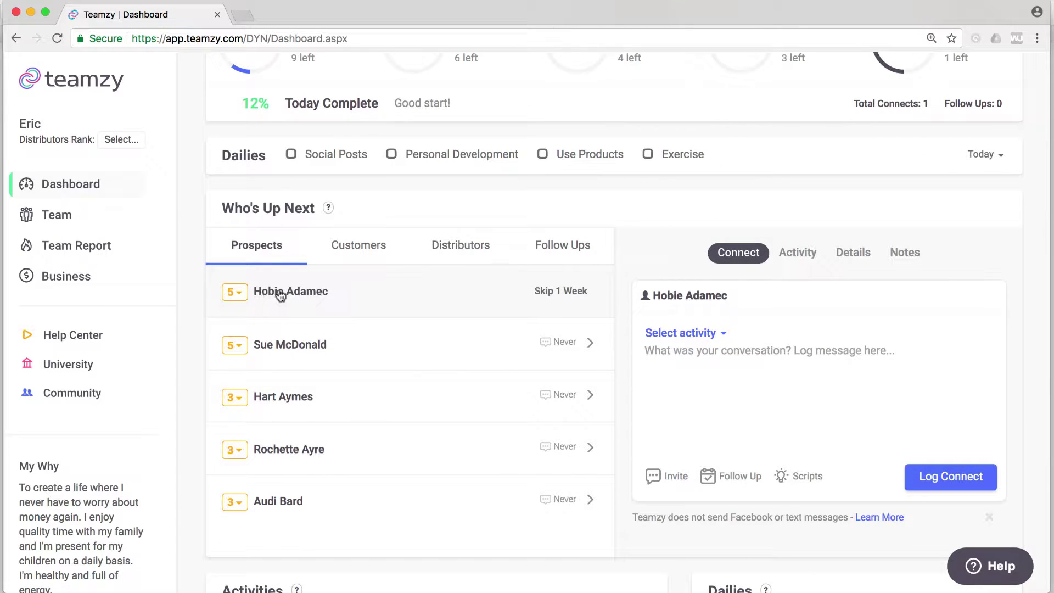
- Write a 'connect' log as a Facebook Message with the follow-up set to Tomorrow
{"action": "left_click", "coordinate": [746, 356]}
{"action": "type", "text": "connect"}
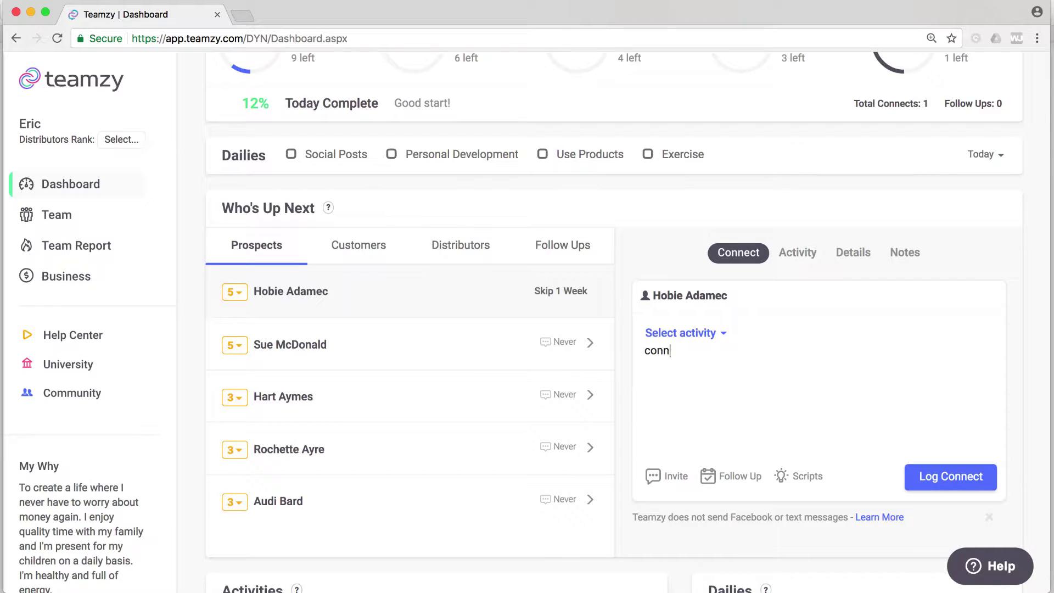
{"action": "left_click", "coordinate": [716, 334]}
{"action": "left_click", "coordinate": [721, 376]}
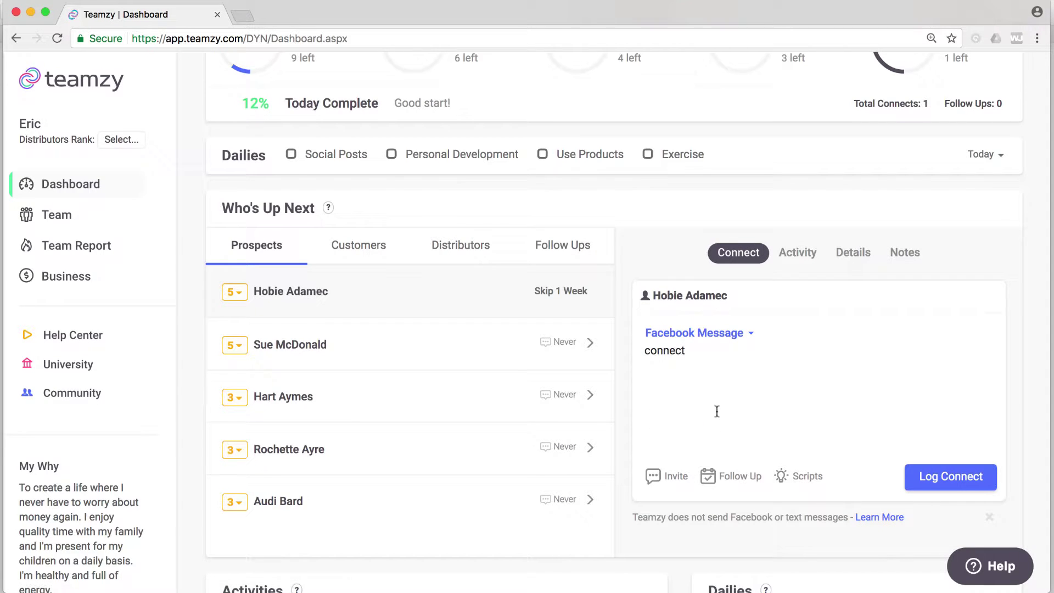
{"action": "left_click", "coordinate": [721, 479]}
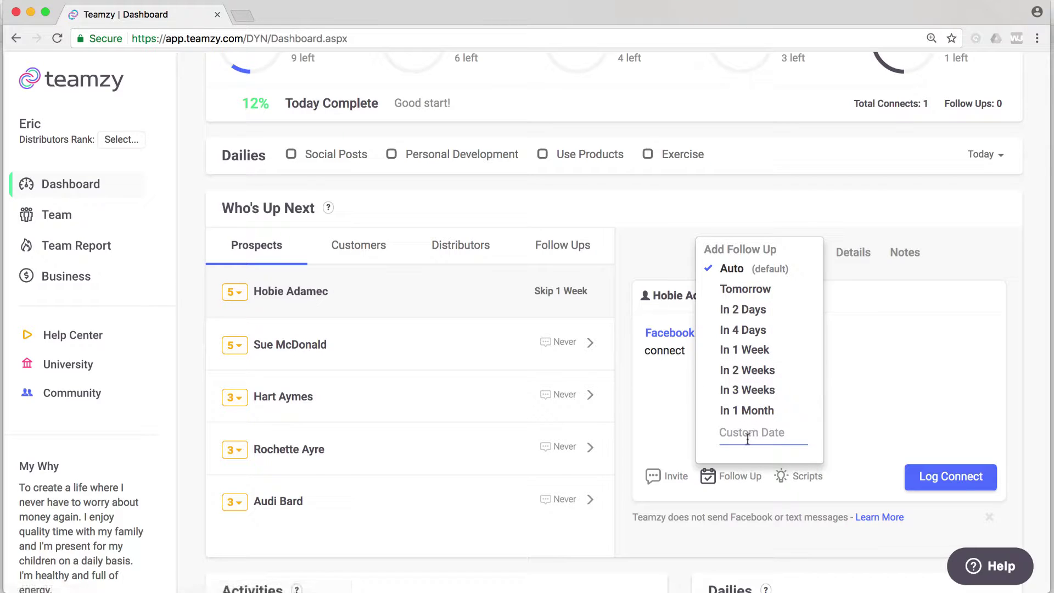
{"action": "left_click", "coordinate": [750, 291]}
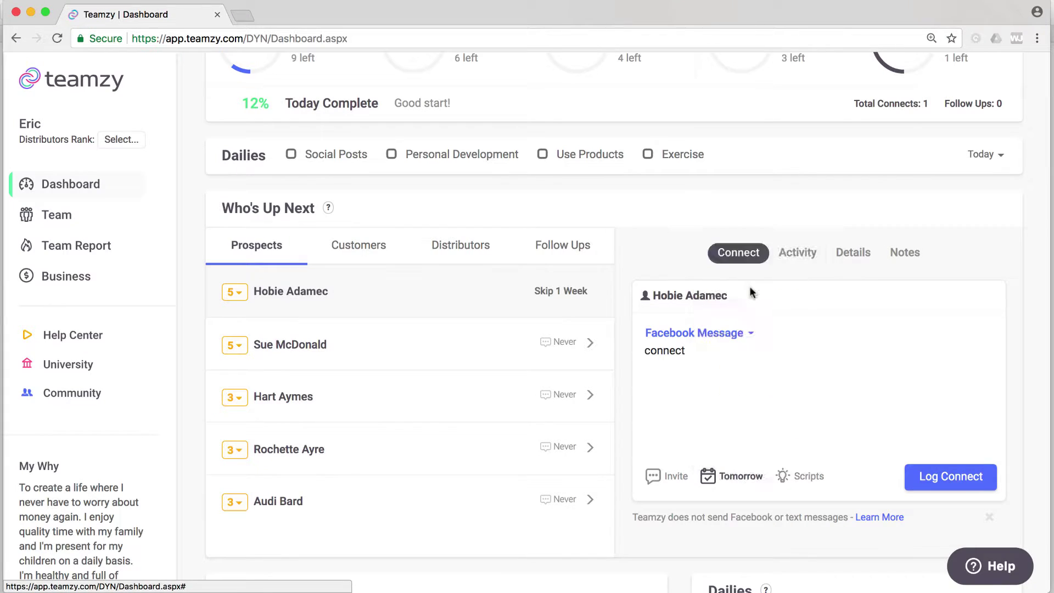
- Log the connect, see the prospect under Follow Ups for tomorrow, and reload the dashboard
{"action": "left_click", "coordinate": [936, 477]}
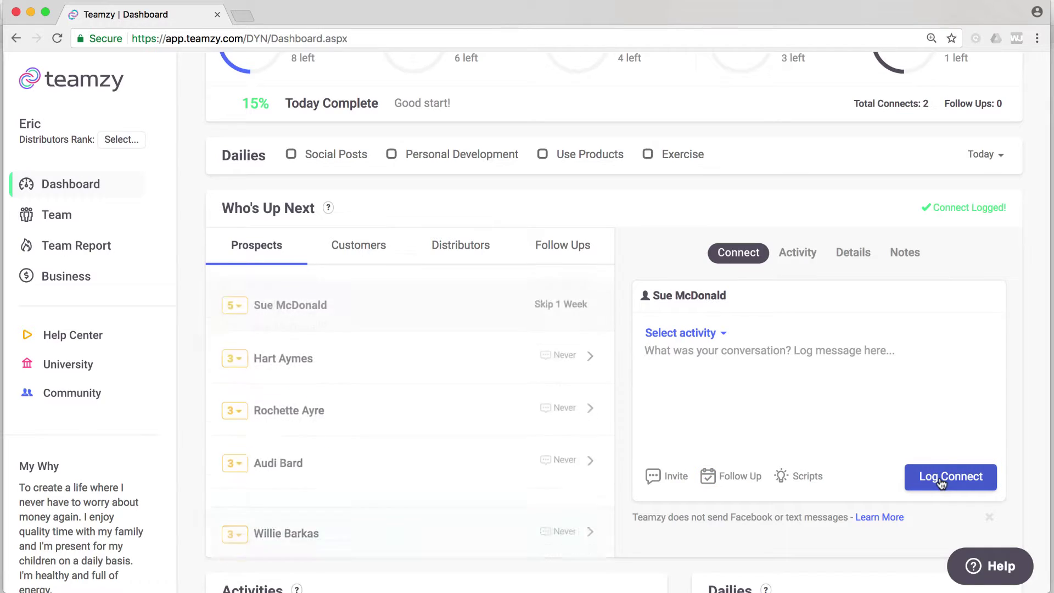
{"action": "left_click", "coordinate": [575, 259]}
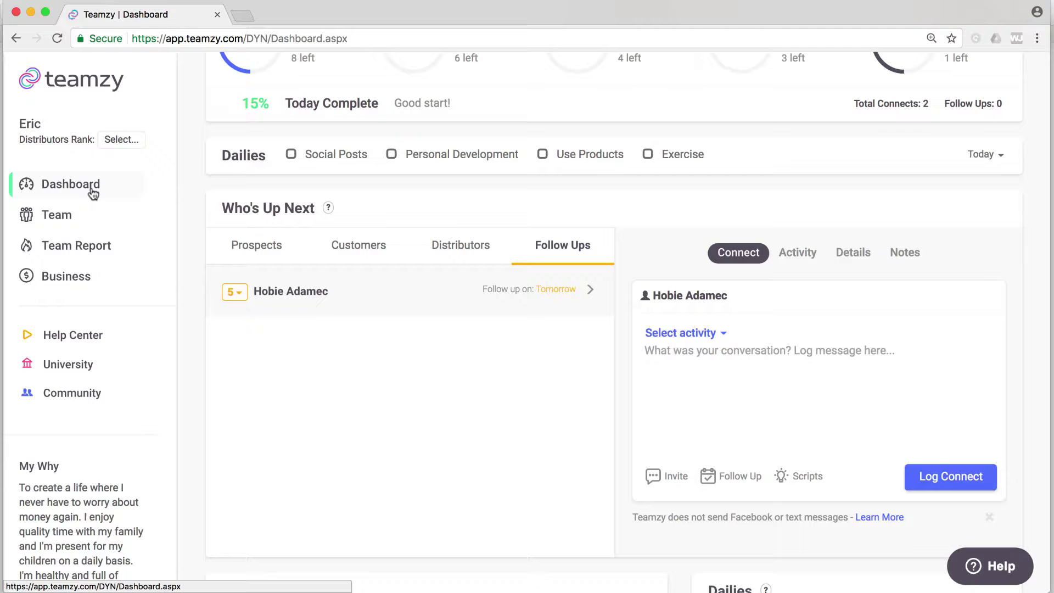
{"action": "left_click", "coordinate": [65, 187]}
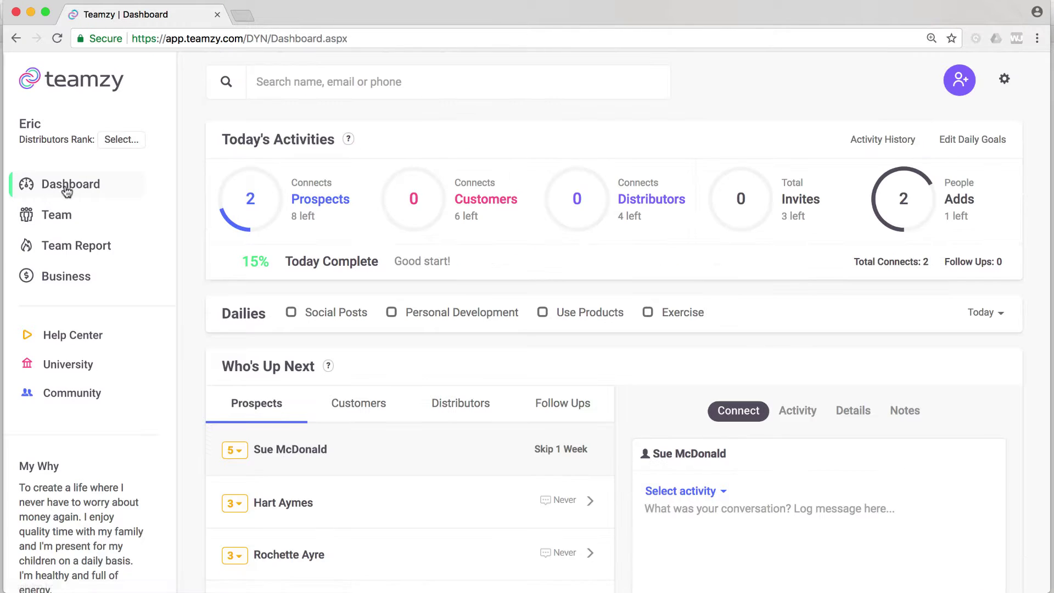
{"action": "mouse_move", "coordinate": [397, 262]}
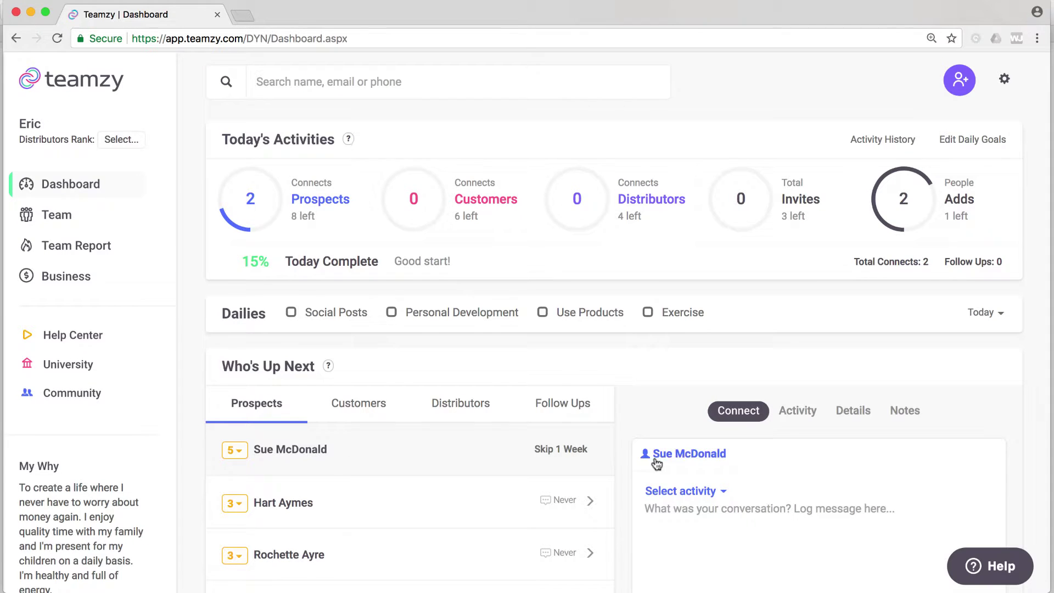
- Search for the five-star prospect by name and open their contact record
{"action": "left_click", "coordinate": [701, 453]}
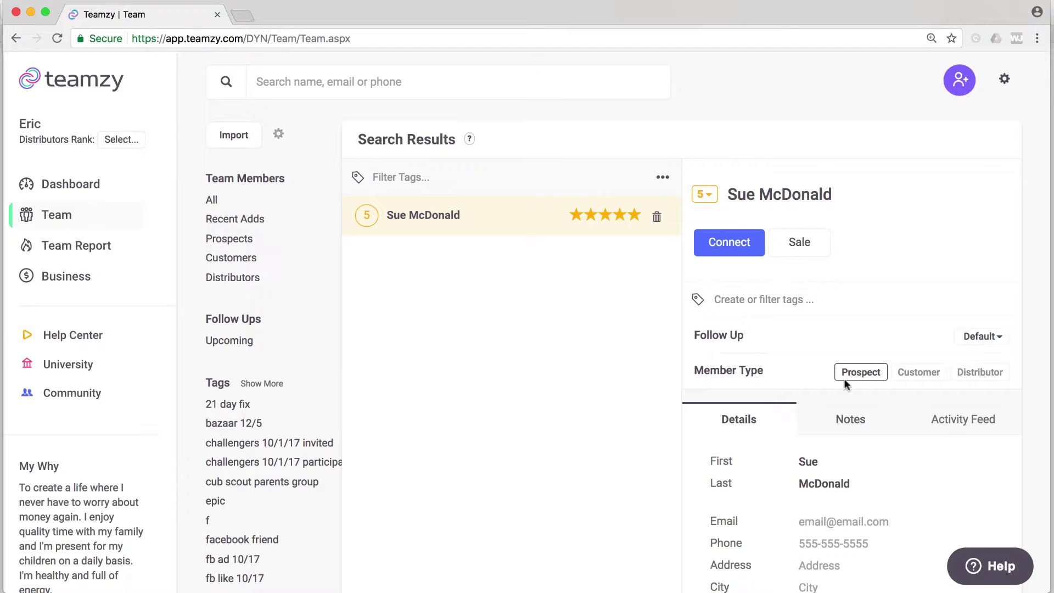
{"action": "left_click", "coordinate": [324, 89]}
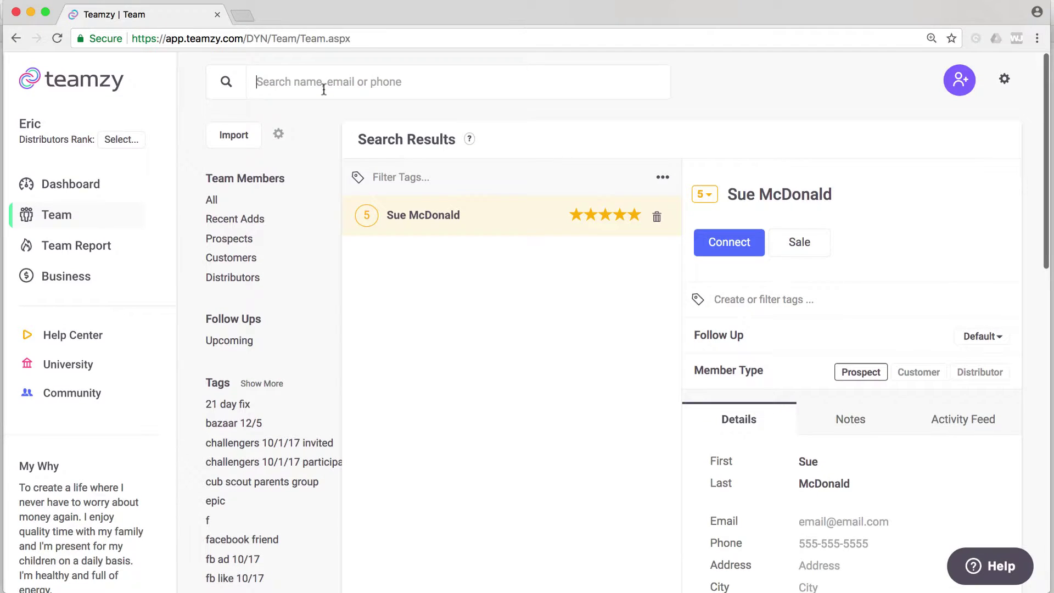
{"action": "type", "text": "sue"}
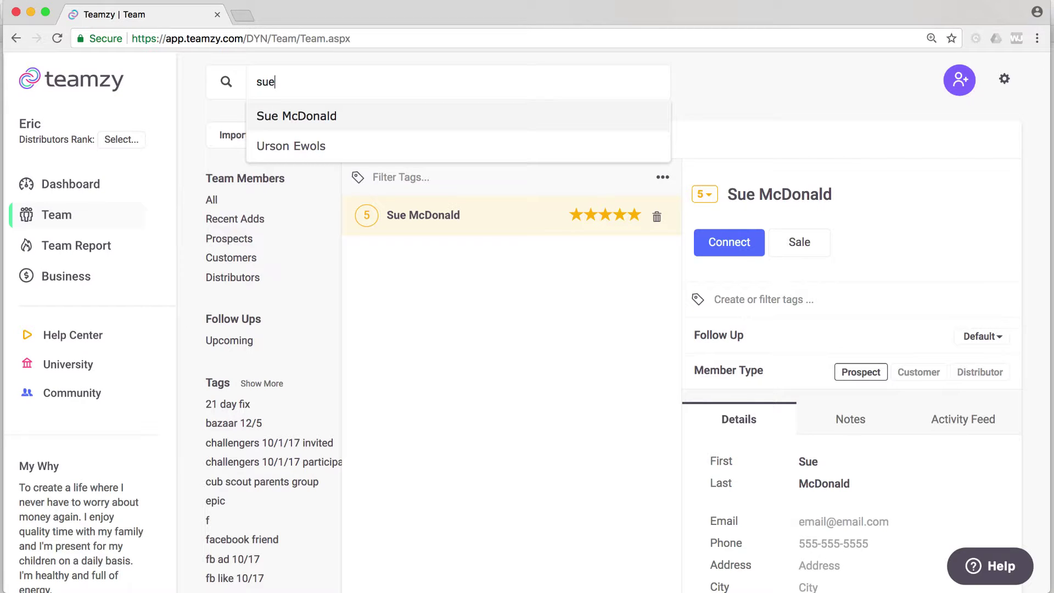
{"action": "left_click", "coordinate": [283, 115]}
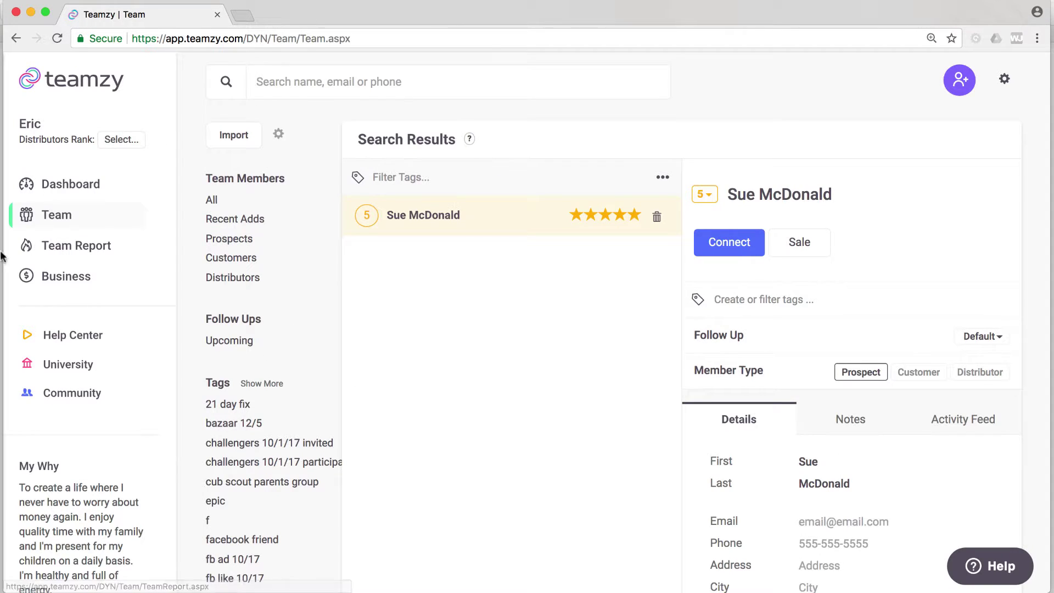
- Show all team contacts and begin a new search by name
{"action": "left_click", "coordinate": [48, 215]}
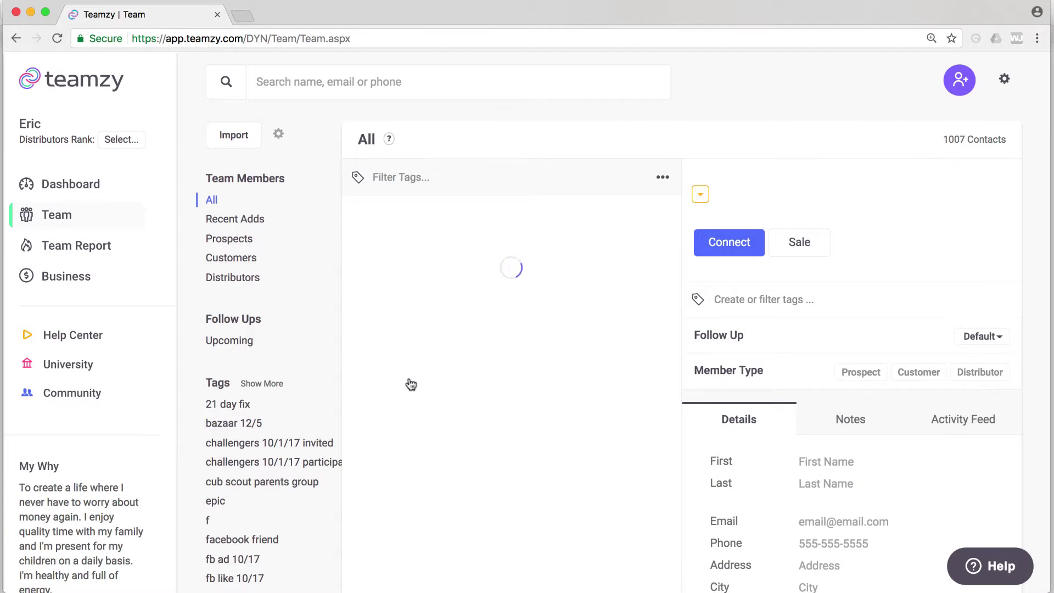
{"action": "scroll", "coordinate": [409, 382], "scroll_direction": "down", "scroll_amount": 3}
{"action": "scroll", "coordinate": [409, 382], "scroll_direction": "up", "scroll_amount": 3}
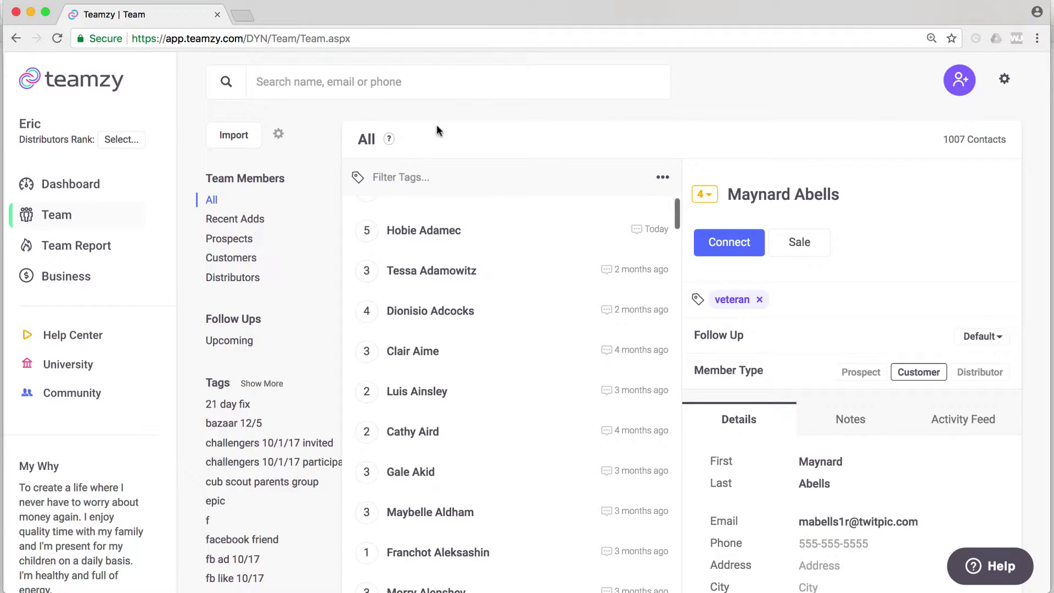
{"action": "left_click", "coordinate": [399, 78]}
- Open the prospect from the search suggestions and set Follow Up to 'In 2 Days' (02/10/2018)
{"action": "type", "text": "sue"}
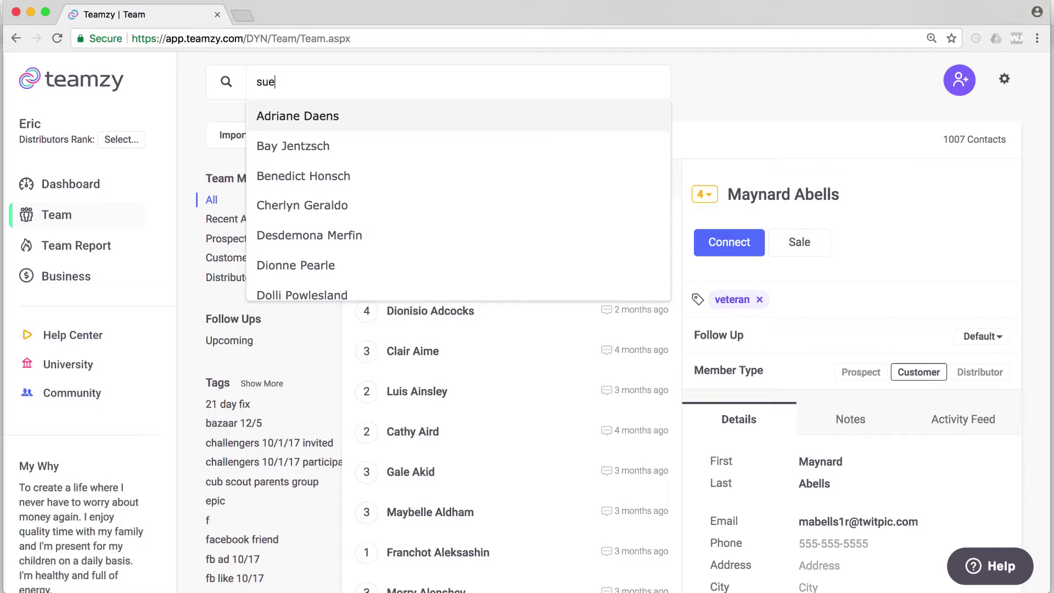
{"action": "left_click", "coordinate": [398, 112]}
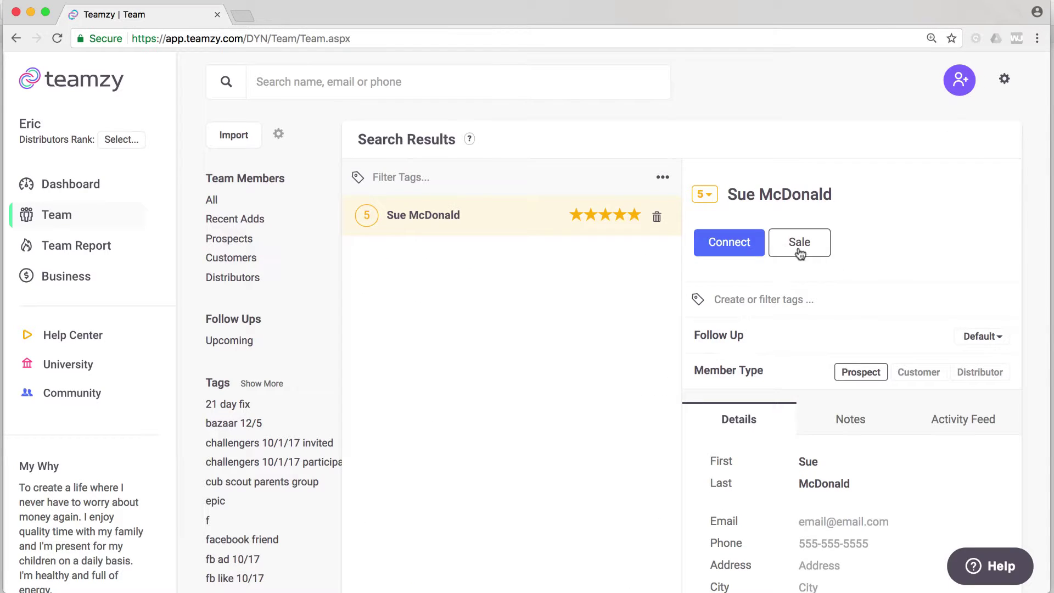
{"action": "scroll", "coordinate": [851, 300], "scroll_direction": "down", "scroll_amount": 1}
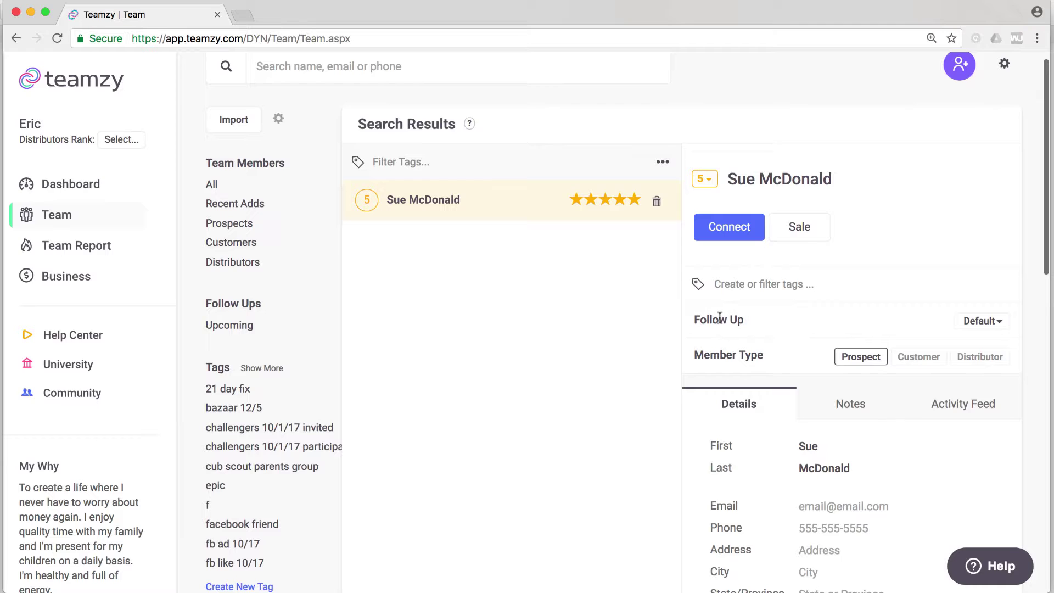
{"action": "left_click", "coordinate": [988, 324]}
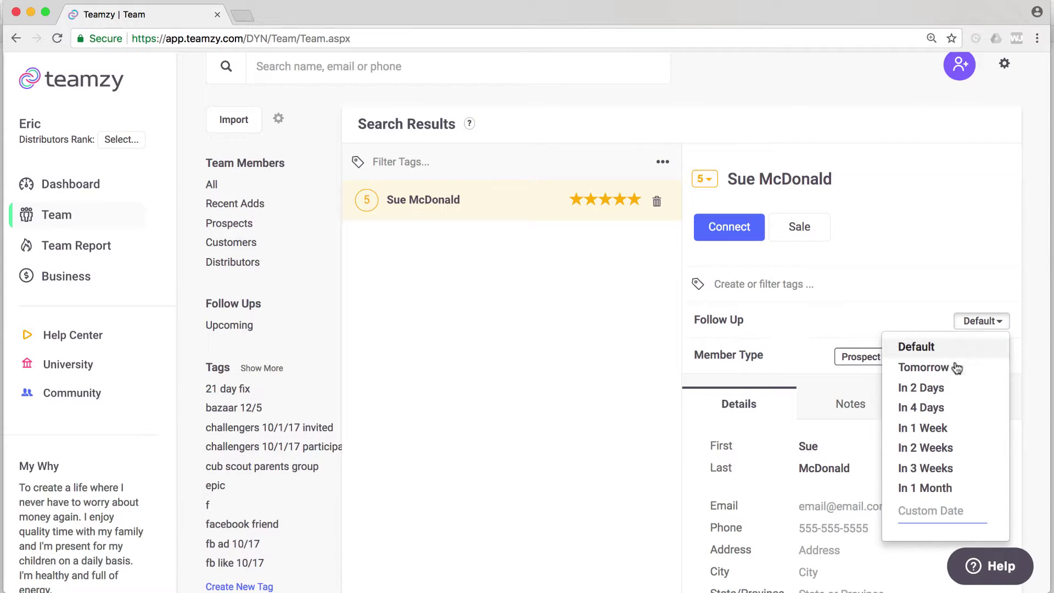
{"action": "left_click", "coordinate": [942, 389]}
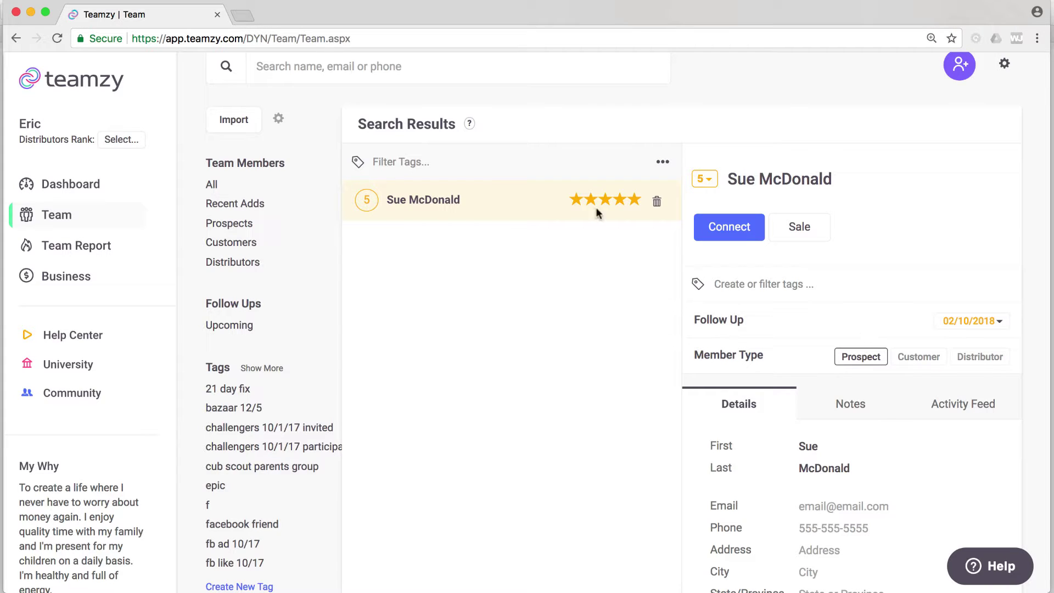
- Return to the dashboard and show the Who's Up Next Follow Ups list
{"action": "left_click", "coordinate": [76, 185]}
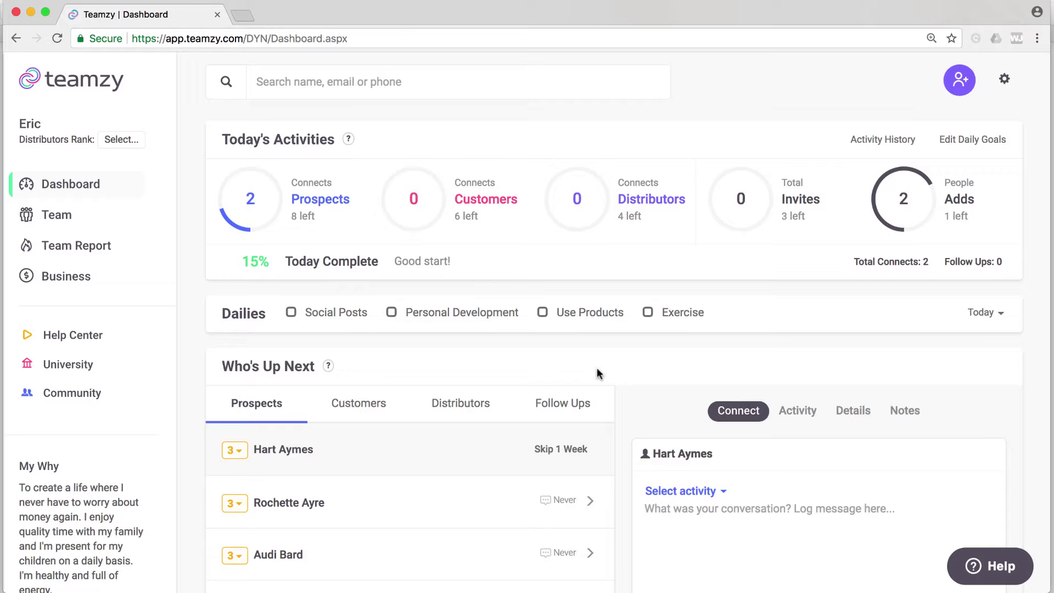
{"action": "left_click", "coordinate": [581, 403]}
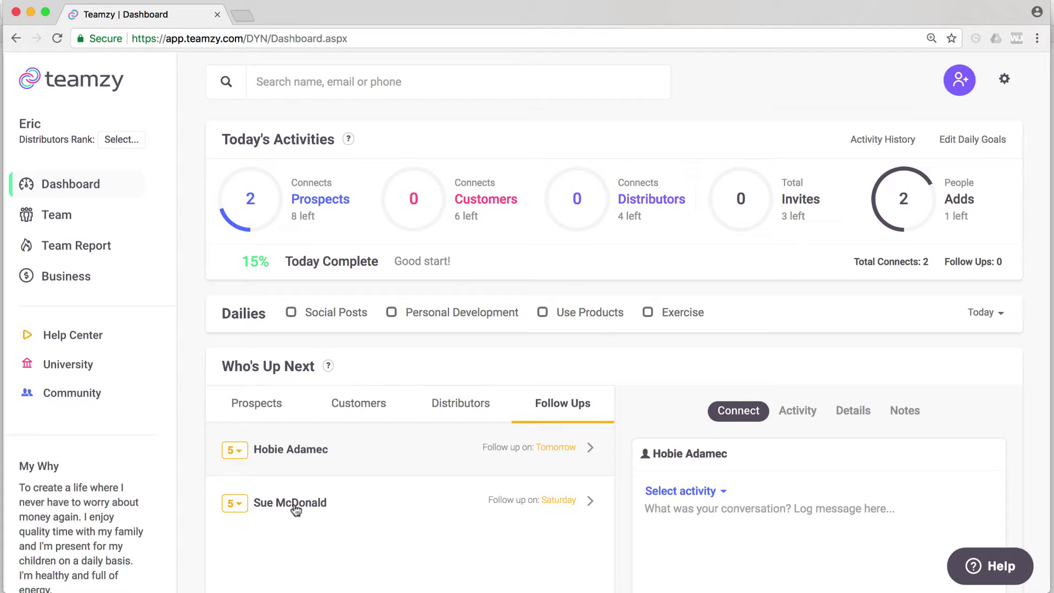
{"action": "scroll", "coordinate": [296, 510], "scroll_direction": "down", "scroll_amount": 3}
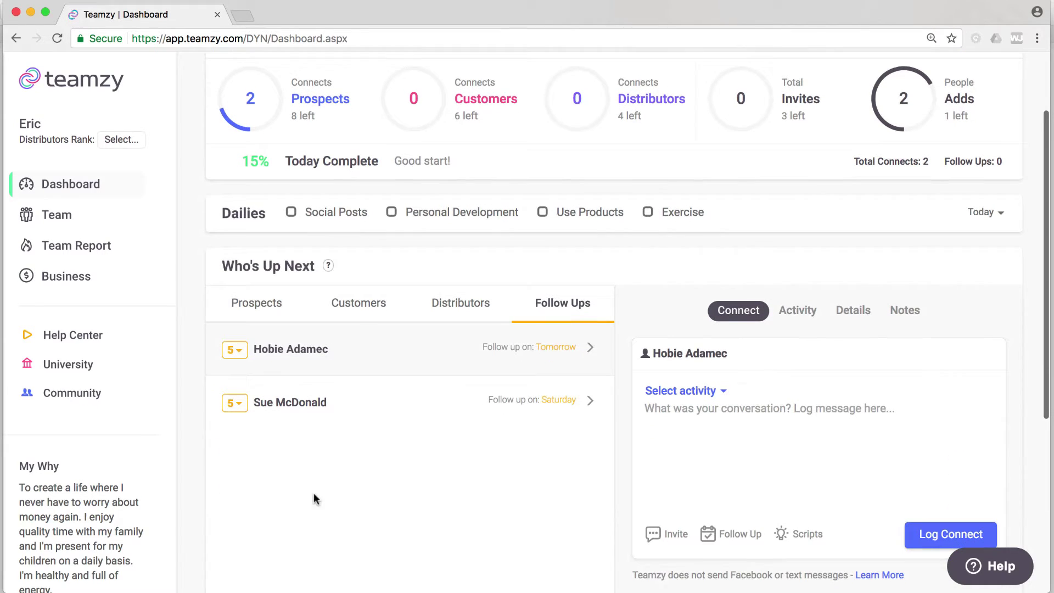
- Open the second follow-up contact for connecting and dismiss the Follow Up menu unchanged
{"action": "left_click", "coordinate": [322, 403]}
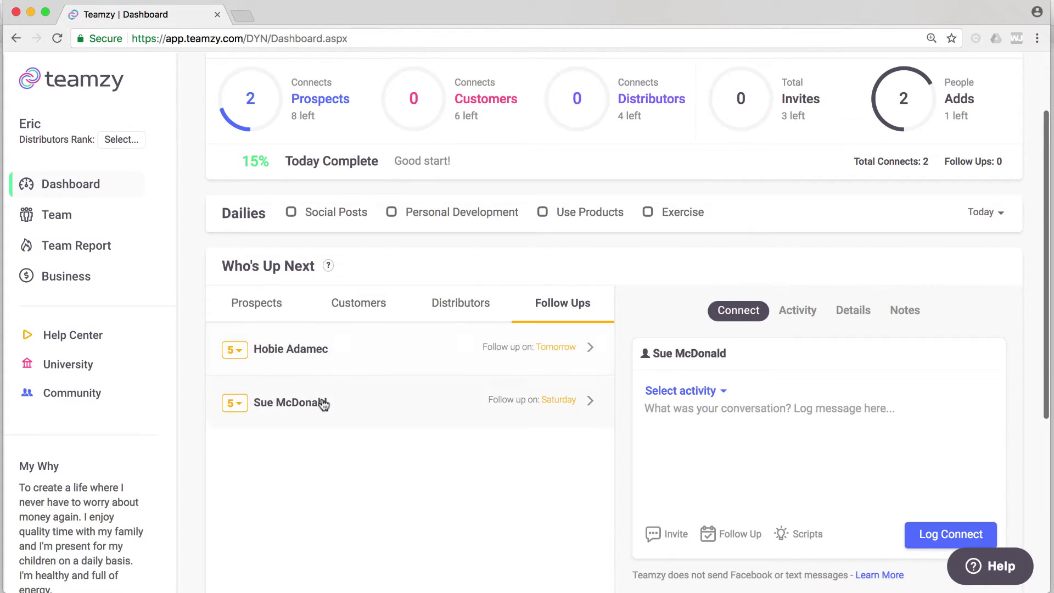
{"action": "left_click", "coordinate": [757, 421]}
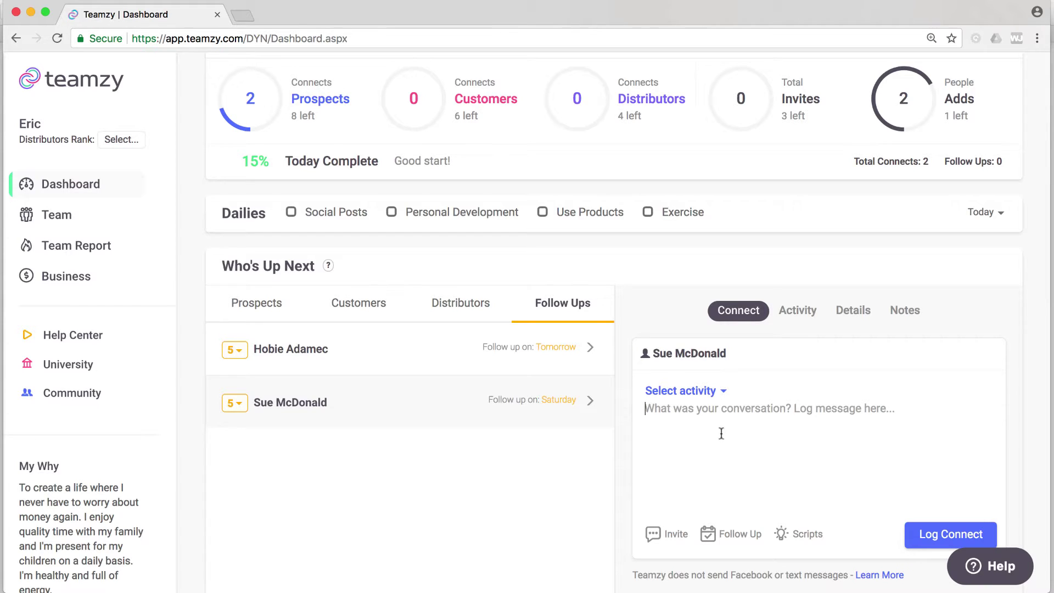
{"action": "left_click", "coordinate": [717, 536]}
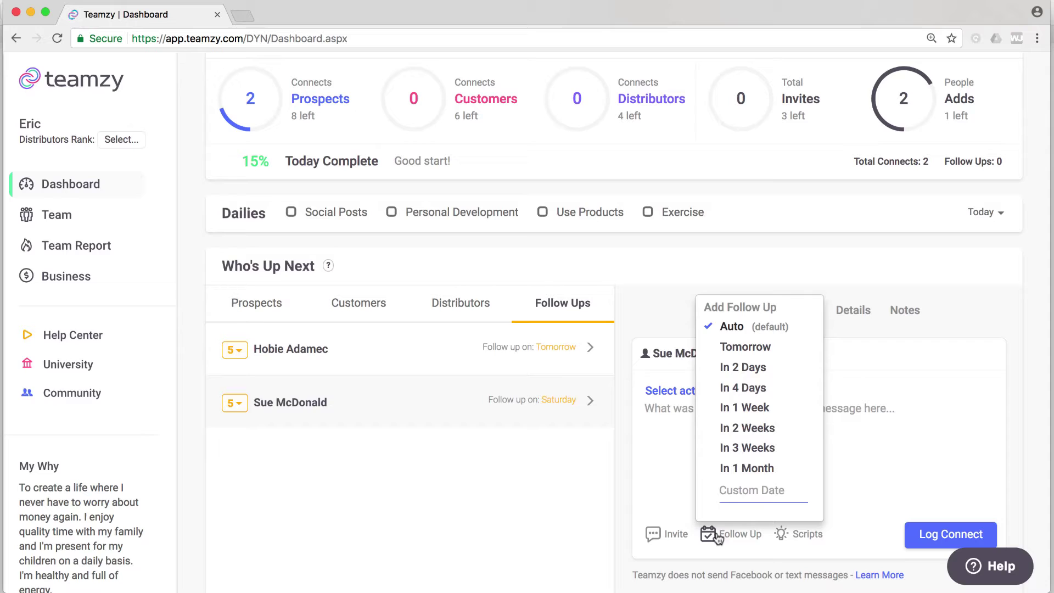
{"action": "left_click", "coordinate": [892, 418]}
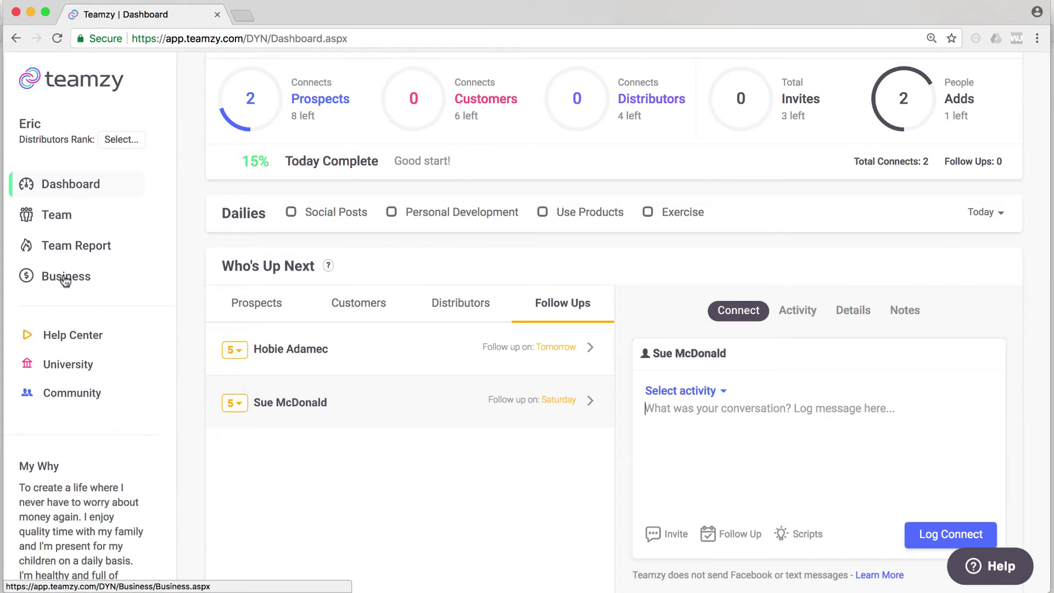
- Open the tomorrow-due prospect's record and reset Follow Up from 02/09/2018 to Default
{"action": "left_click", "coordinate": [304, 356]}
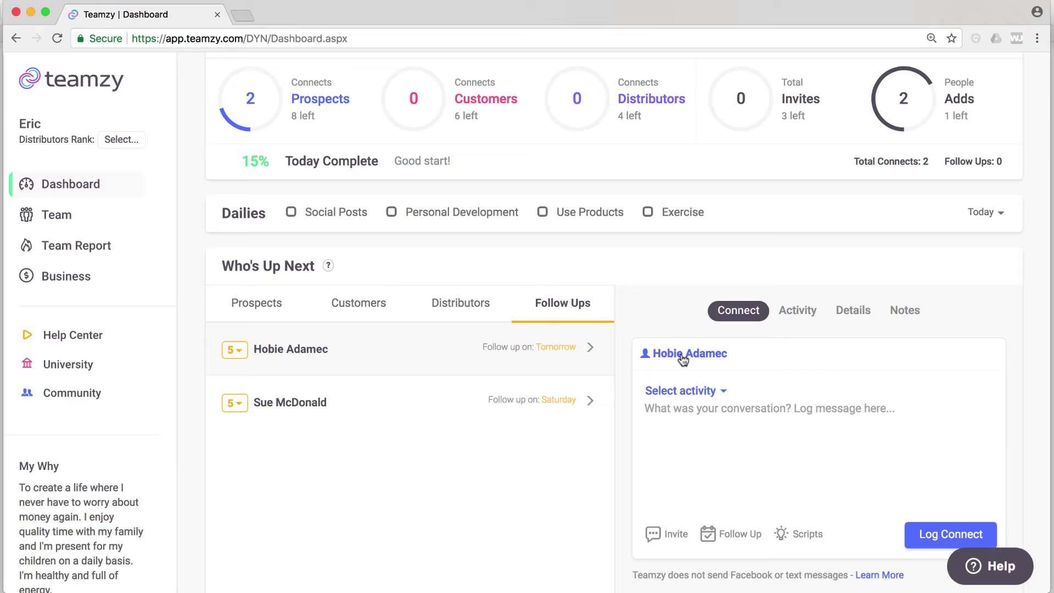
{"action": "left_click", "coordinate": [710, 358]}
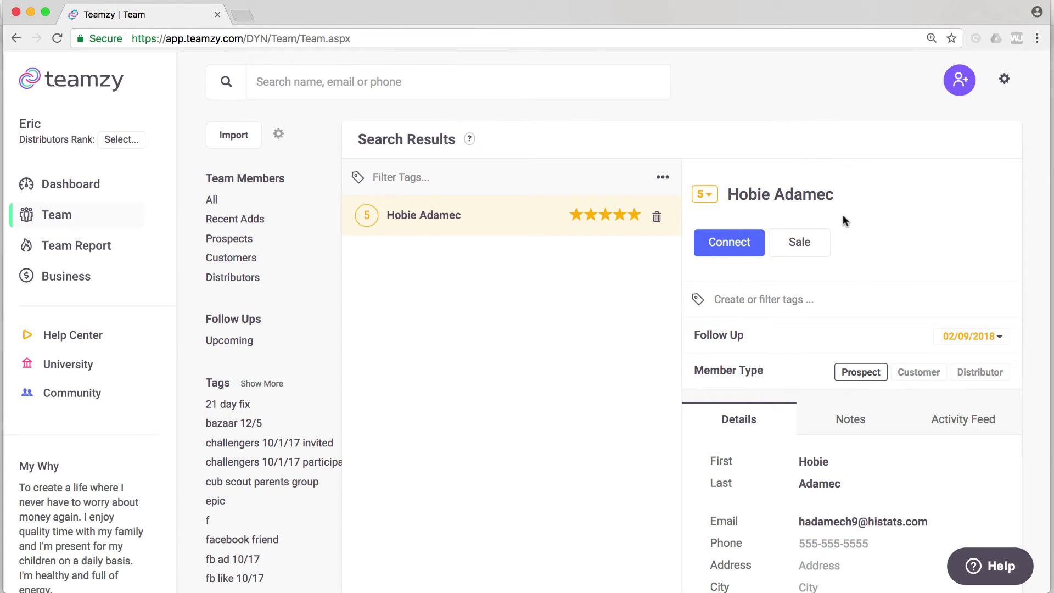
{"action": "left_click", "coordinate": [995, 341]}
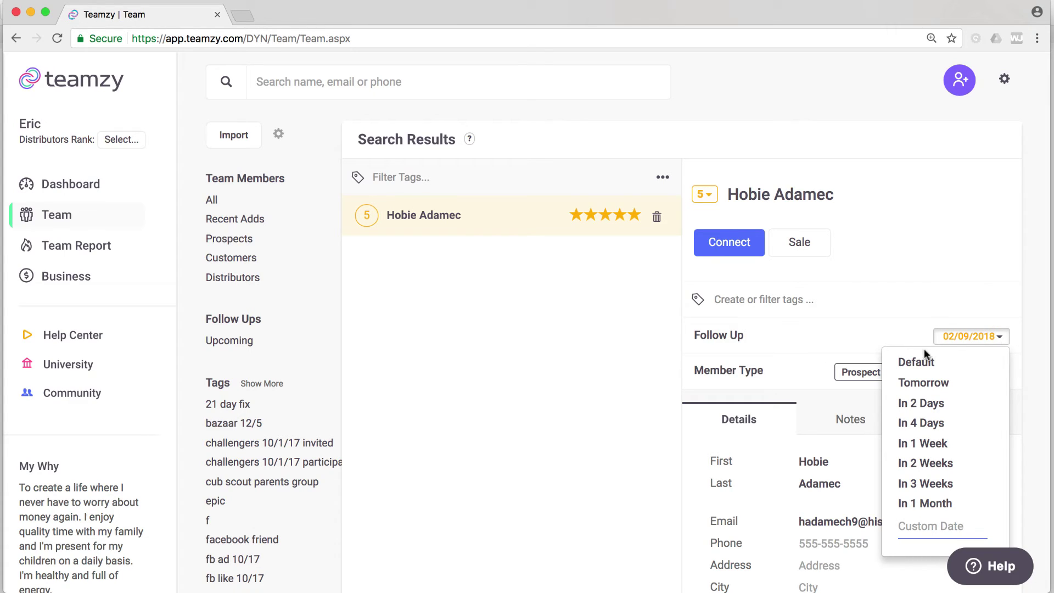
{"action": "left_click", "coordinate": [919, 363]}
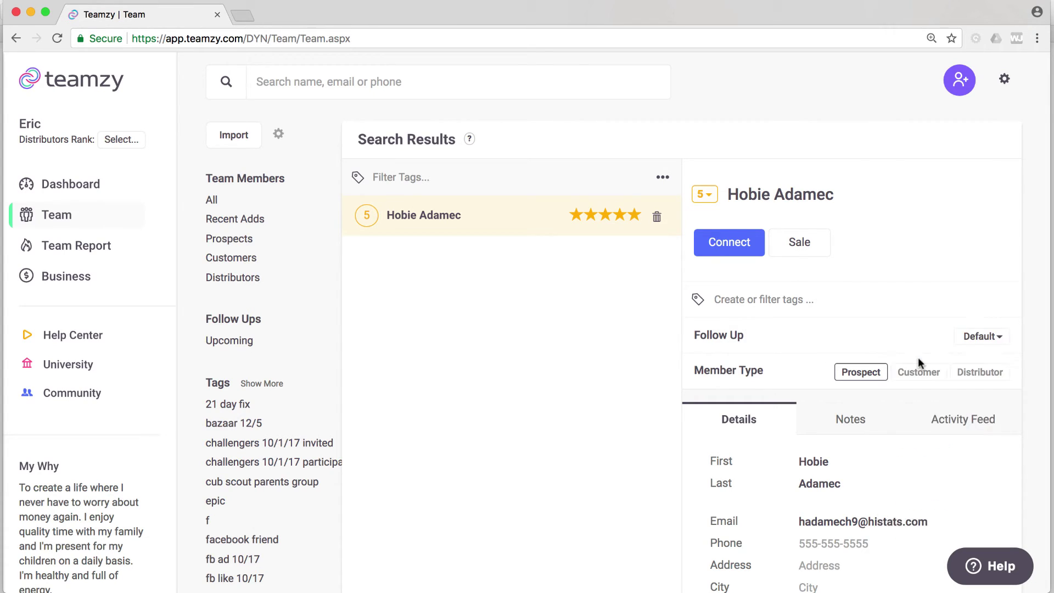
- Go back to the dashboard Follow Ups list, now showing only the Saturday prospect
{"action": "left_click", "coordinate": [54, 182]}
{"action": "left_click", "coordinate": [572, 401]}
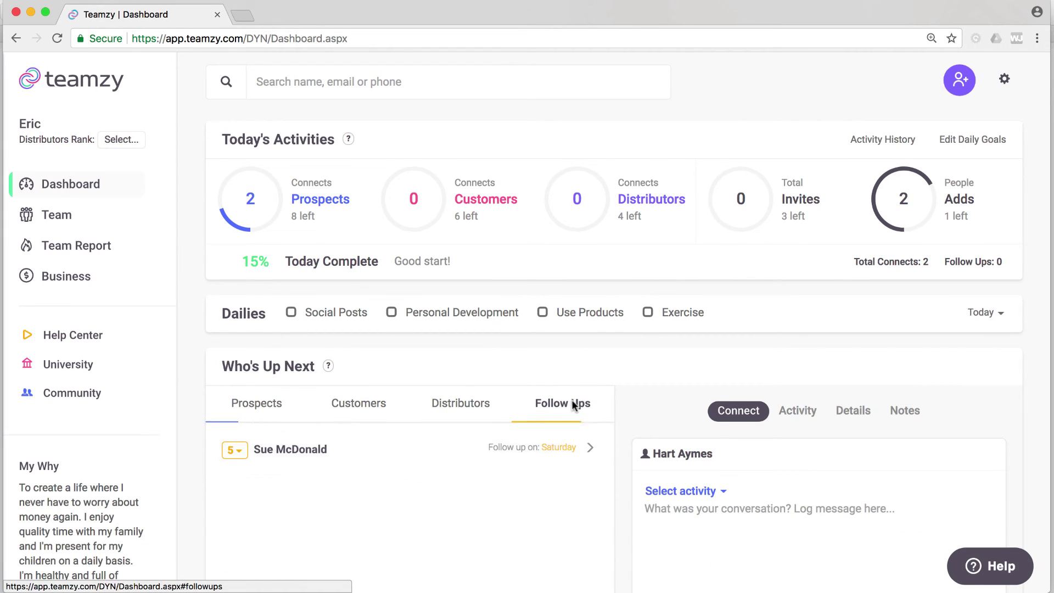